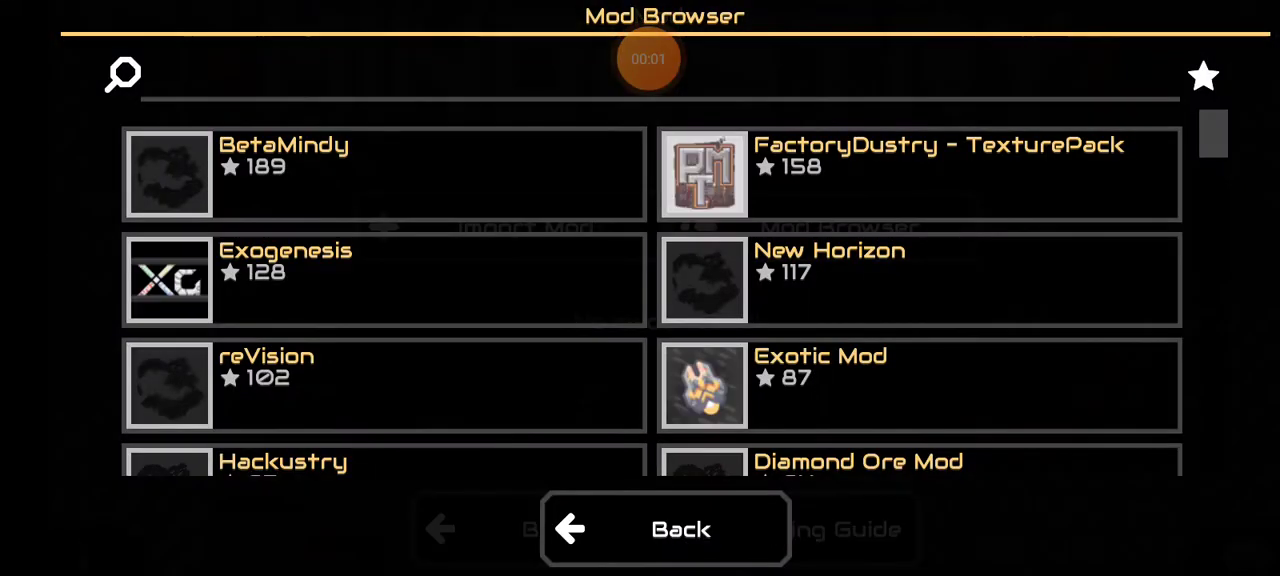
pyautogui.scroll(-5, 652, 300)
pyautogui.scroll(-5, 652, 300)
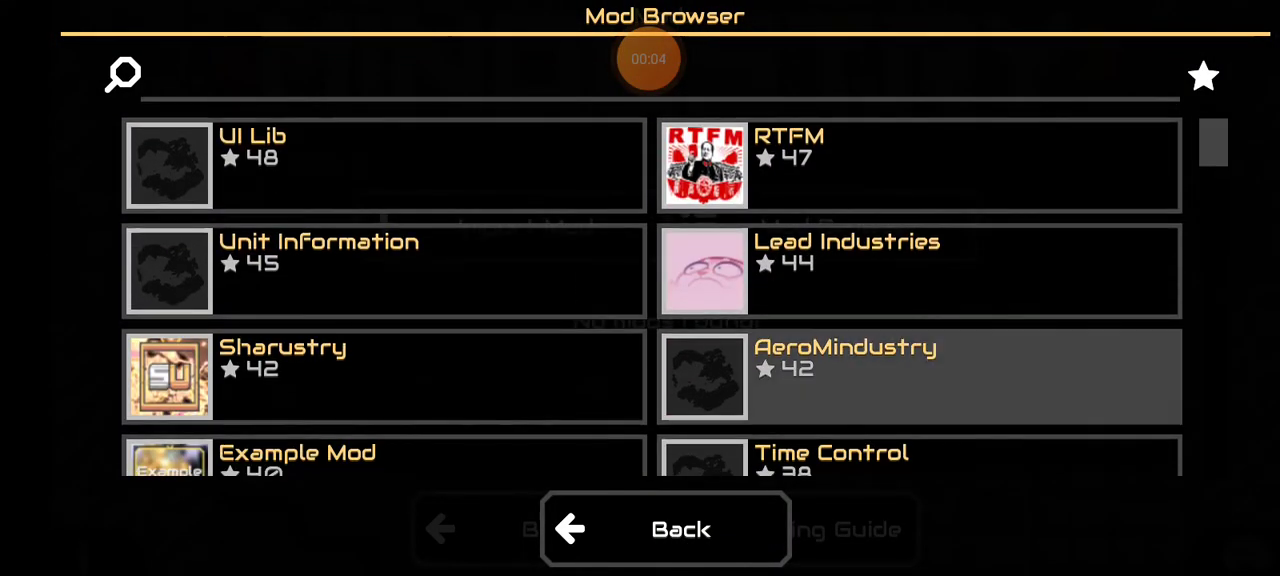
pyautogui.scroll(-10, 920, 340)
pyautogui.scroll(-5, 652, 300)
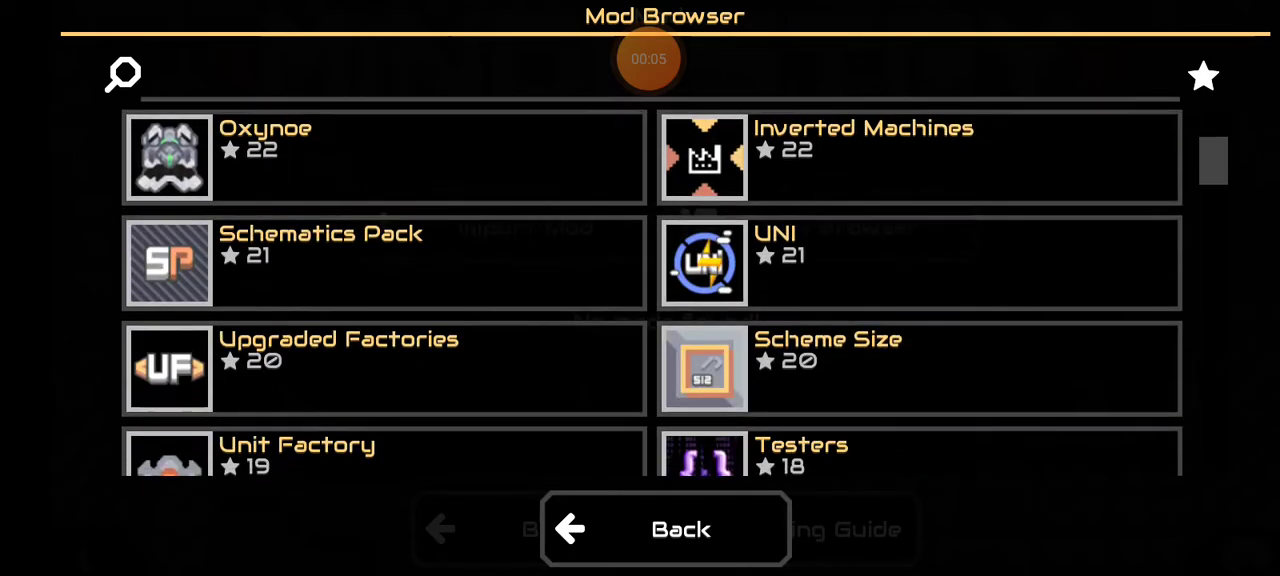
pyautogui.scroll(-5, 652, 300)
pyautogui.scroll(3, 652, 300)
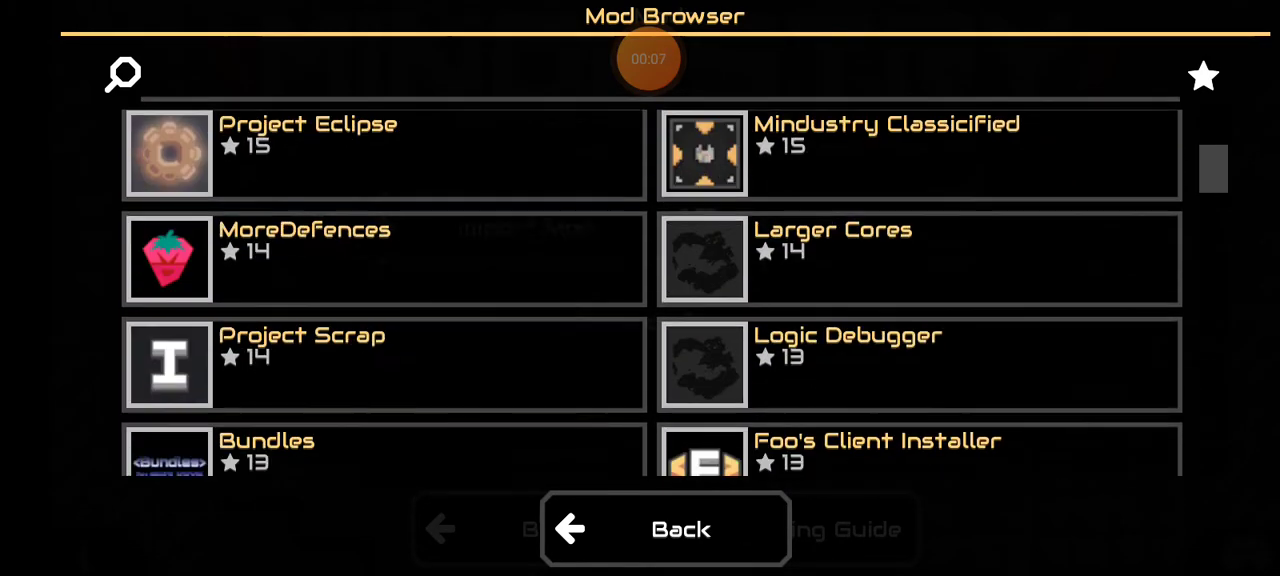
pyautogui.scroll(-5, 652, 300)
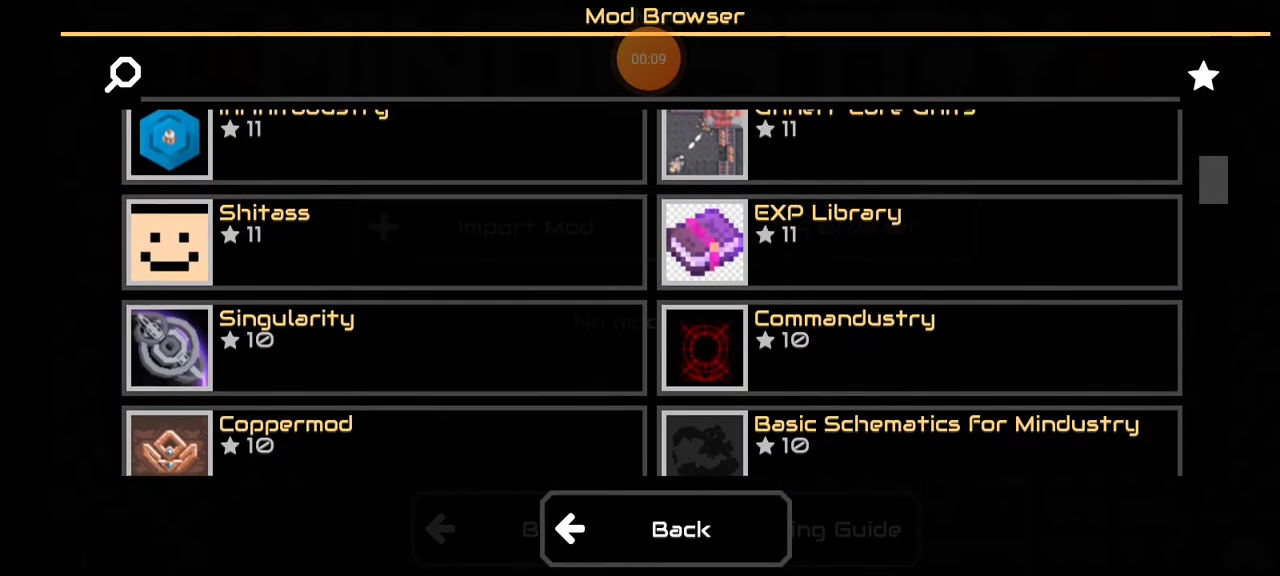
pyautogui.scroll(-5, 652, 300)
pyautogui.scroll(-5, 652, 300)
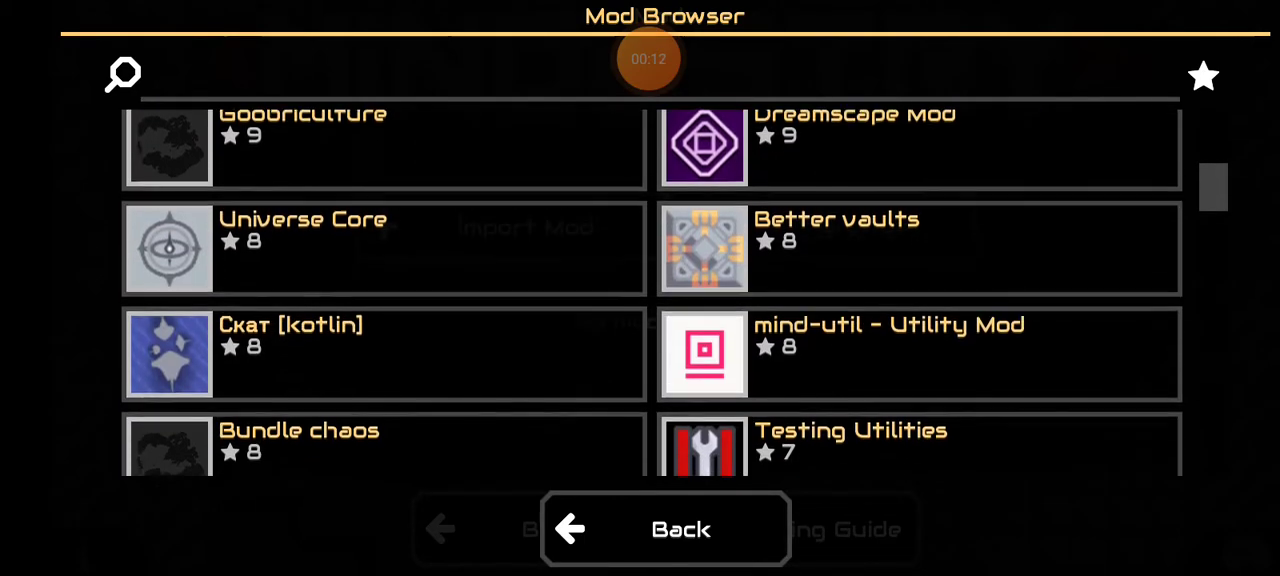
pyautogui.scroll(-5, 652, 300)
pyautogui.scroll(-5, 652, 300)
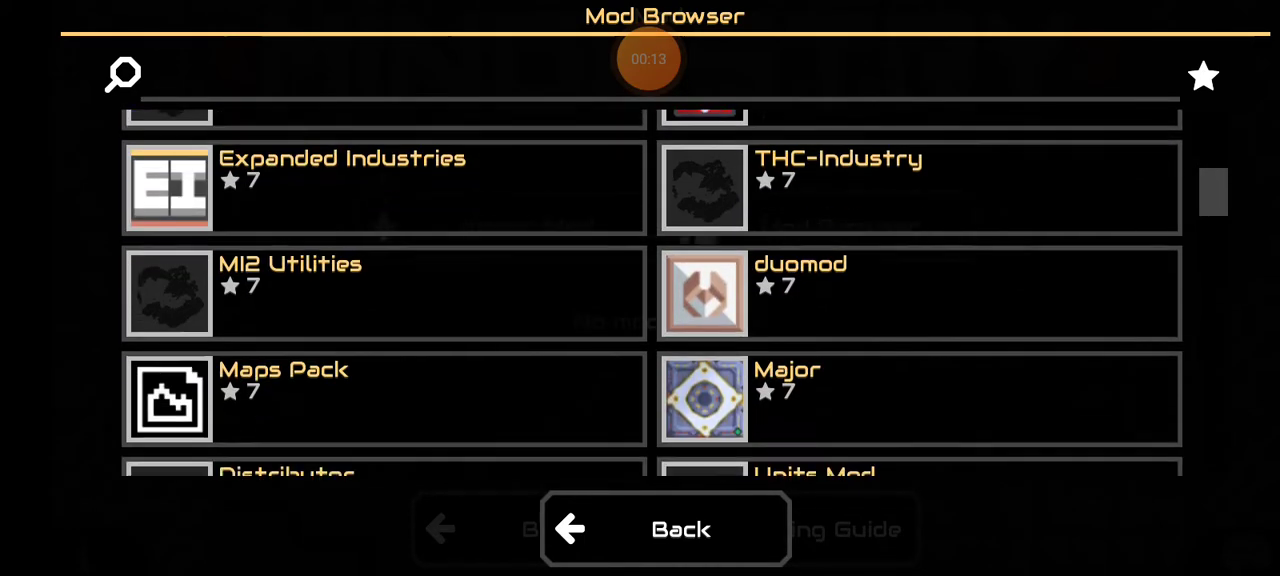
pyautogui.scroll(-5, 652, 300)
pyautogui.scroll(-3, 652, 300)
pyautogui.scroll(-3, 652, 300)
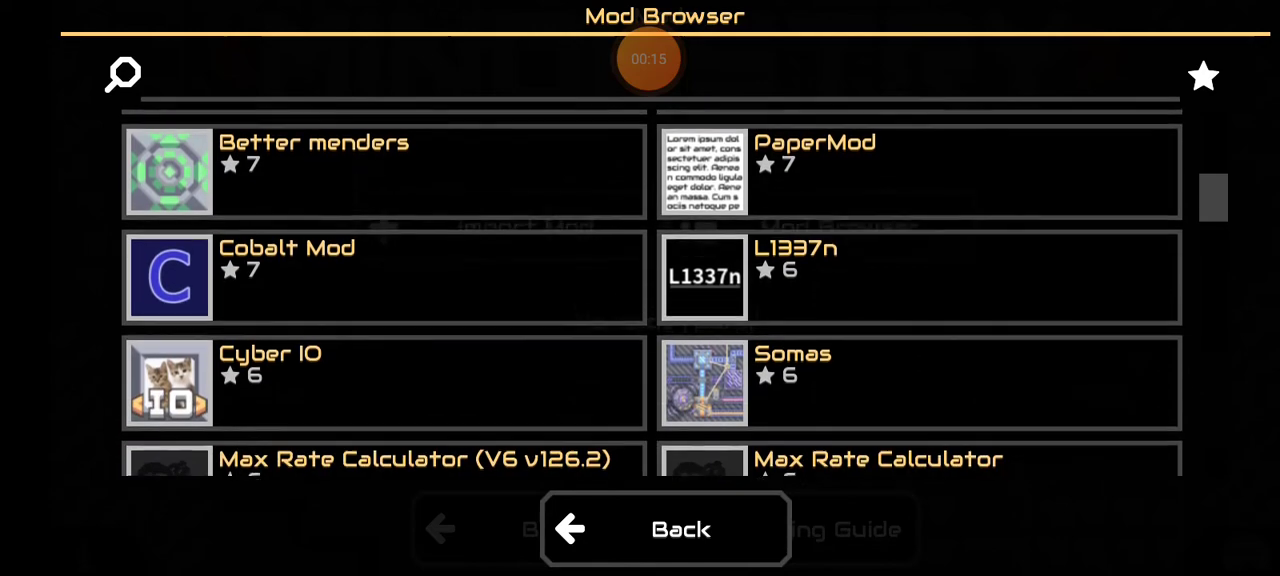
pyautogui.scroll(-3, 652, 300)
pyautogui.scroll(-2, 652, 300)
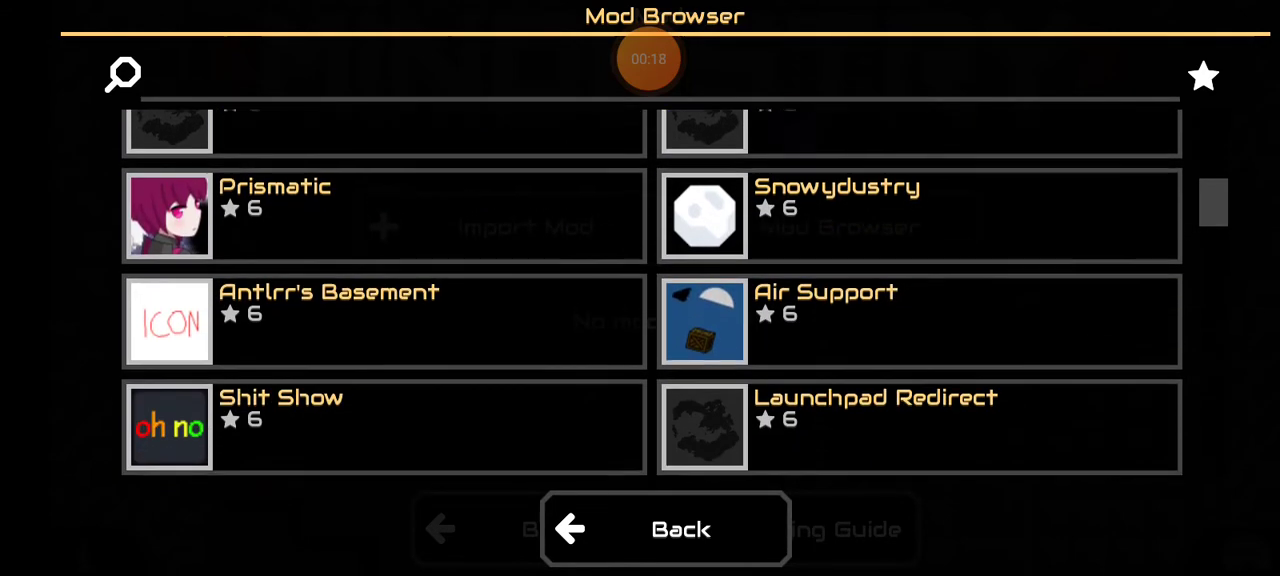
pyautogui.scroll(-2, 652, 300)
pyautogui.scroll(-1, 652, 300)
pyautogui.scroll(-5, 652, 300)
pyautogui.scroll(-2, 652, 300)
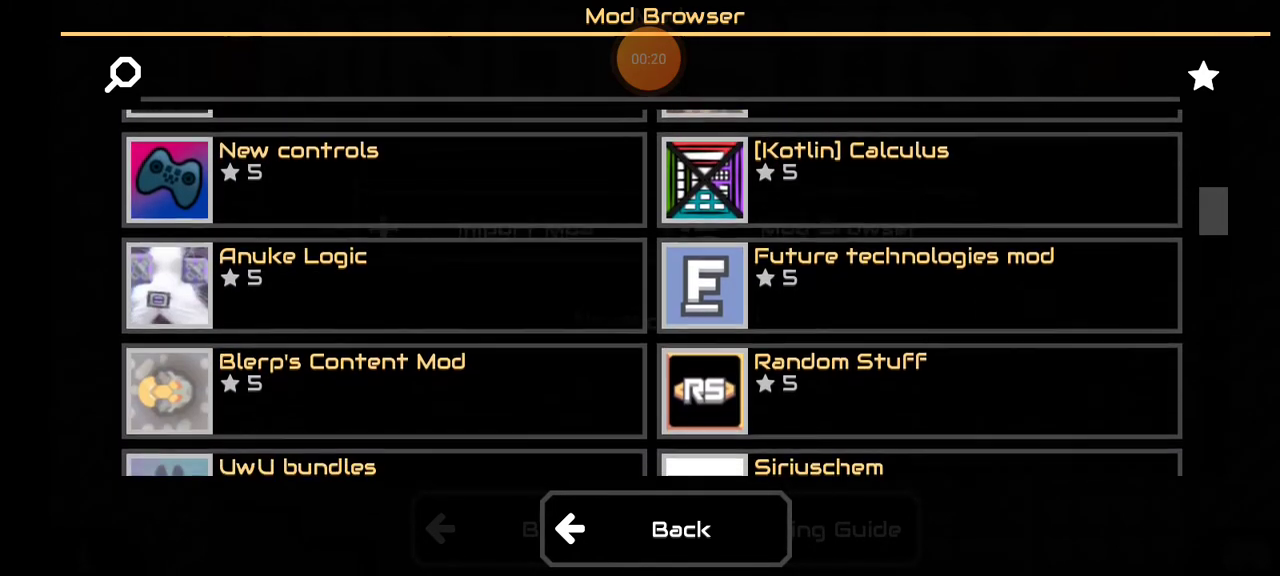
pyautogui.scroll(-2, 652, 300)
pyautogui.scroll(-3, 652, 300)
pyautogui.scroll(-1, 652, 300)
# Back out of the mod browser and Mods screen to Mindustry's main menu.
pyautogui.press('Escape')
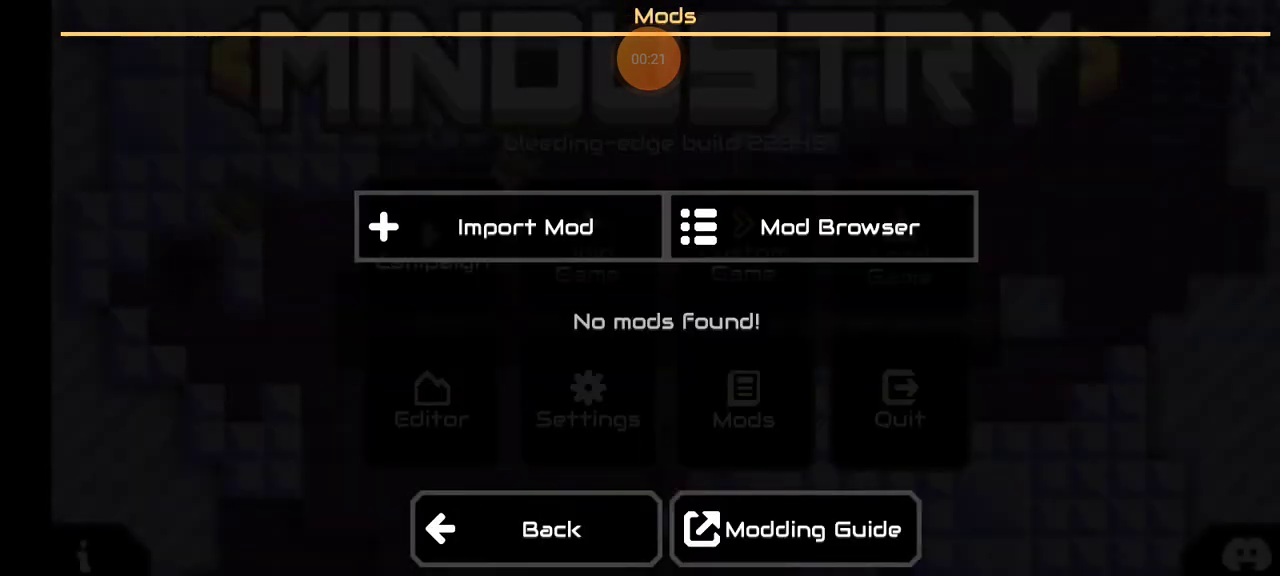
pyautogui.press('Escape')
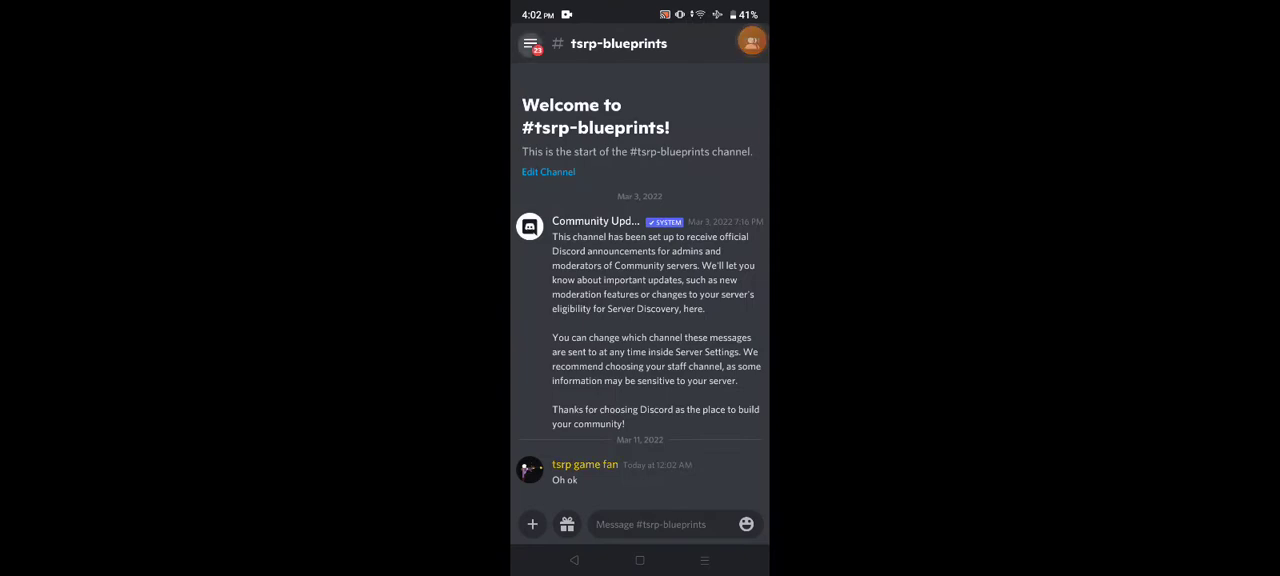
# Open the King tsrp discord server's channel drawer over #tsrp-blueprints.
pyautogui.click(530, 44)
pyautogui.scroll(-3, 536, 260)
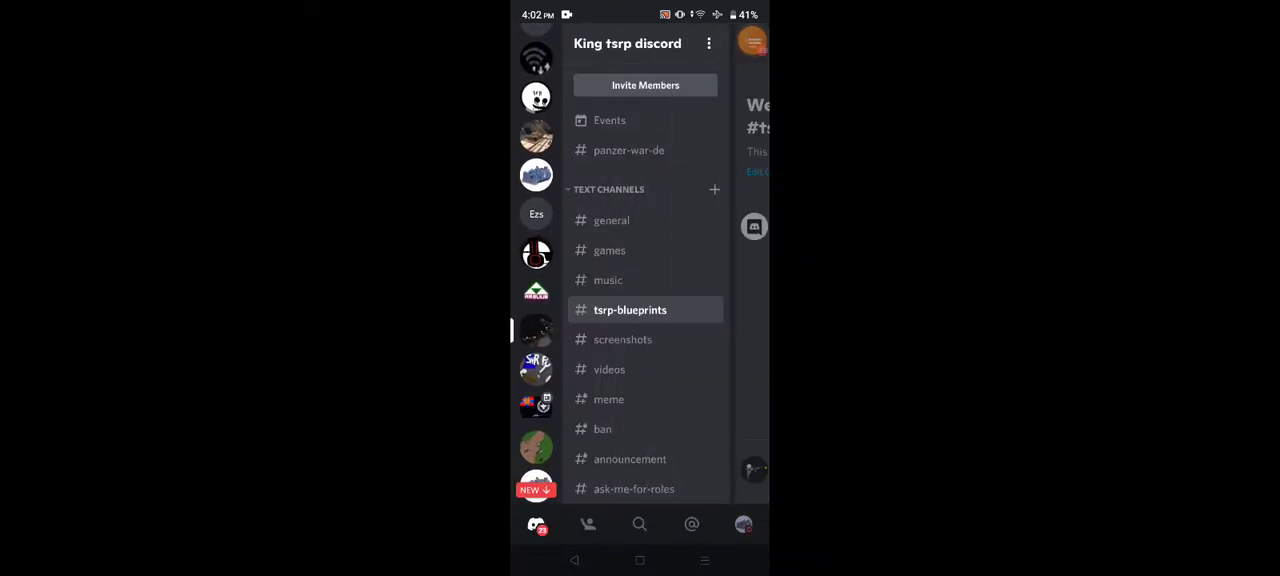